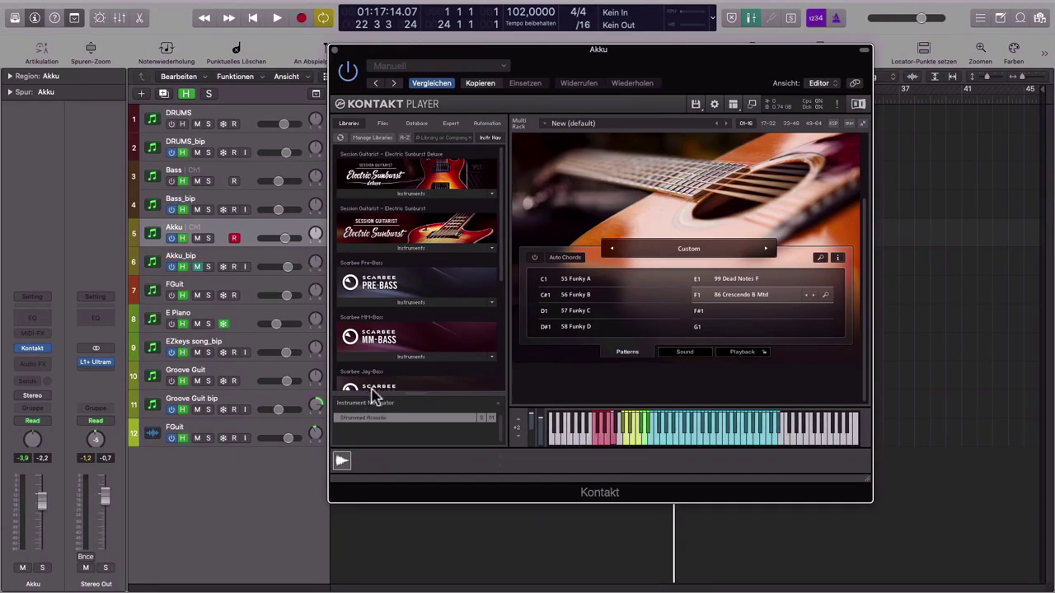
# Look through the installed Kontakt libraries down to the Strummed Acoustic entry
pyautogui.scroll(-5, 373, 387)
pyautogui.scroll(3, 425, 372)
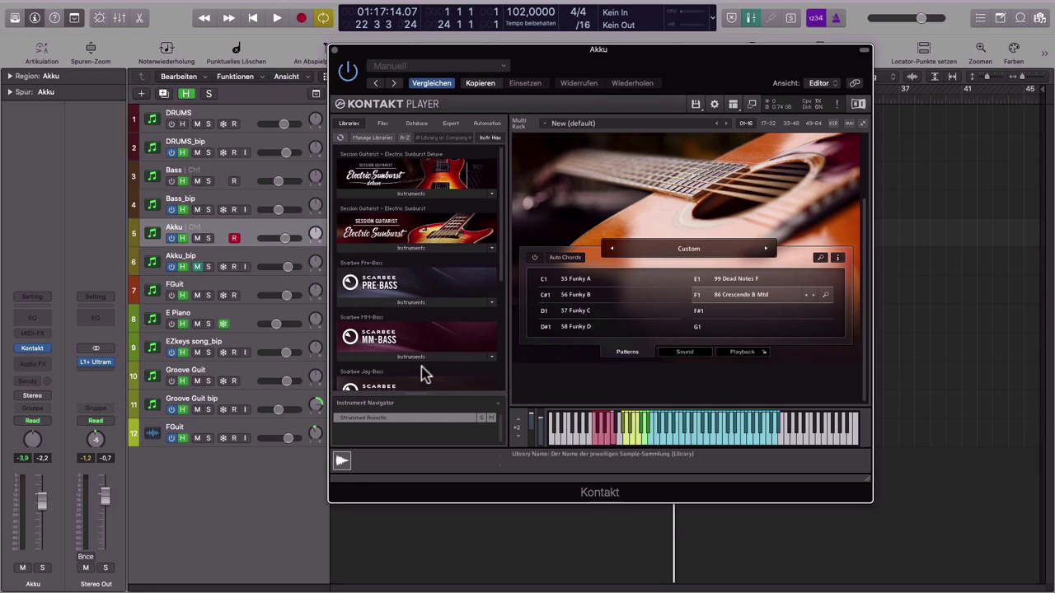
pyautogui.scroll(-4, 421, 342)
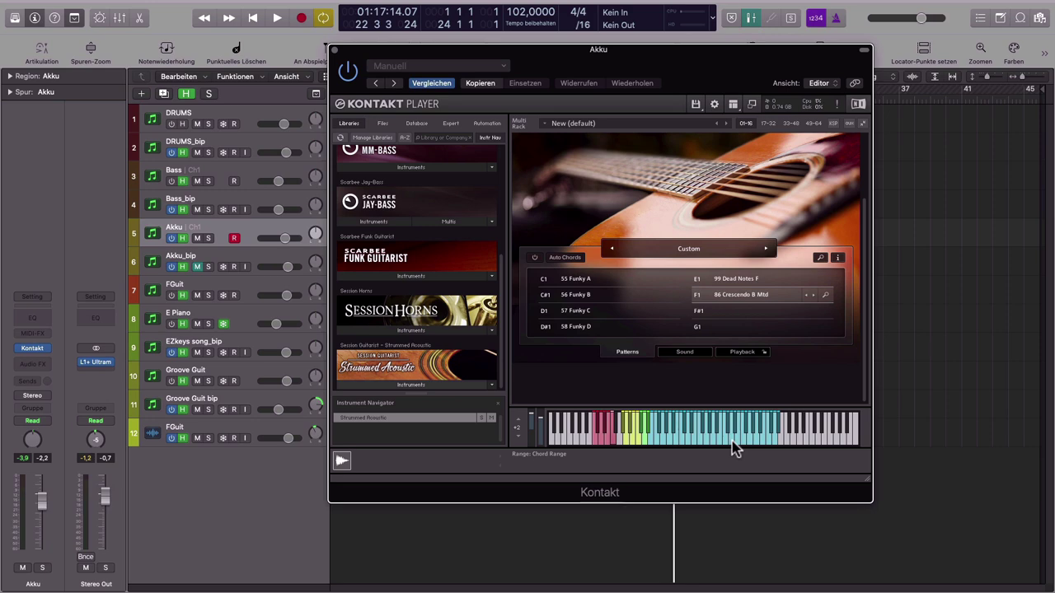
# Review the Strummed Acoustic song presets without loading one, and audition keys in the instrument's chord and pattern ranges
pyautogui.click(691, 249)
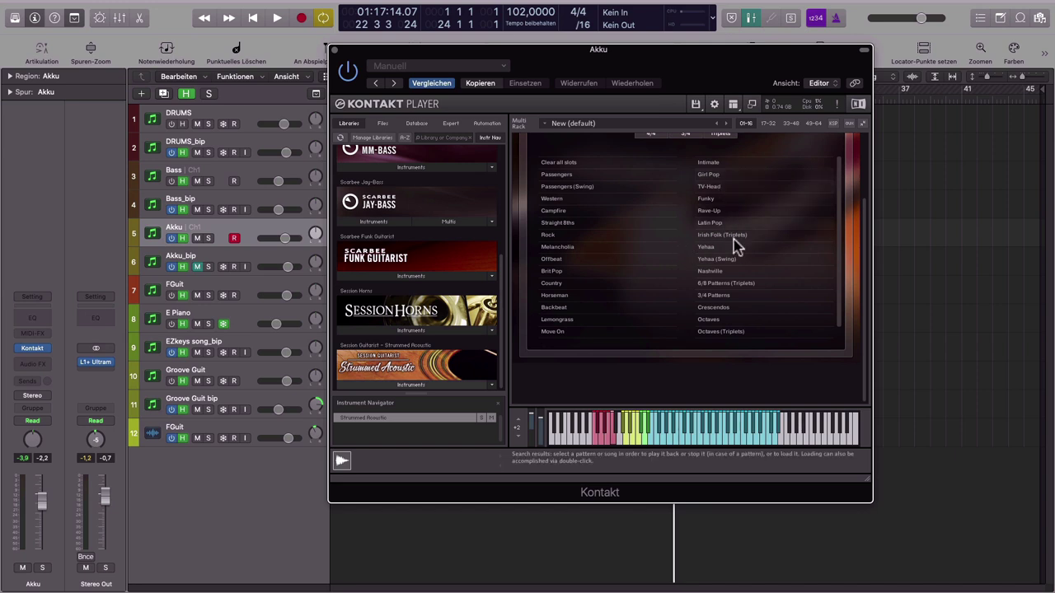
pyautogui.scroll(3, 725, 365)
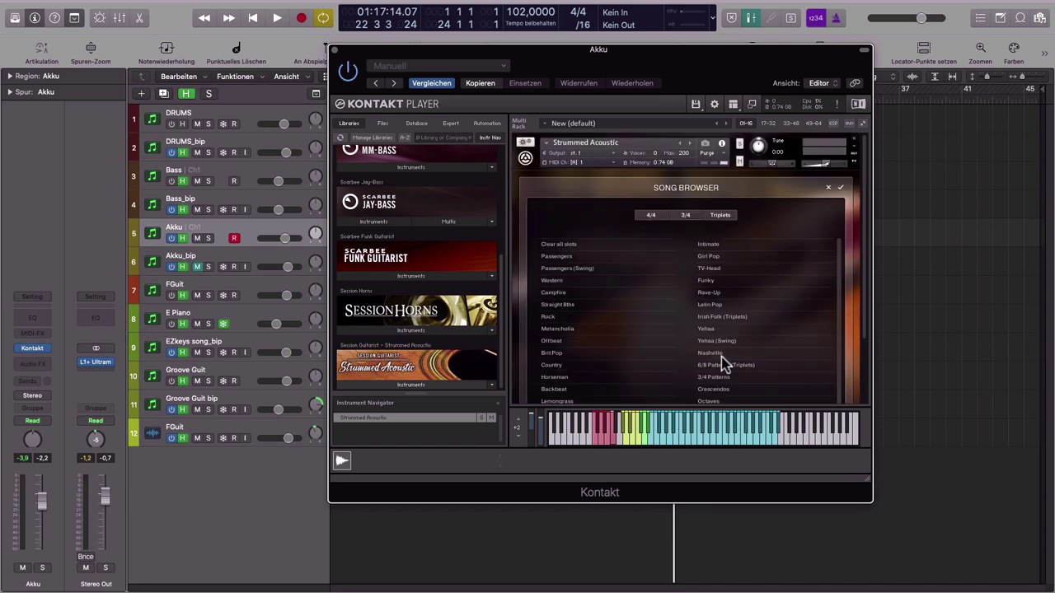
pyautogui.click(830, 191)
pyautogui.scroll(-3, 620, 309)
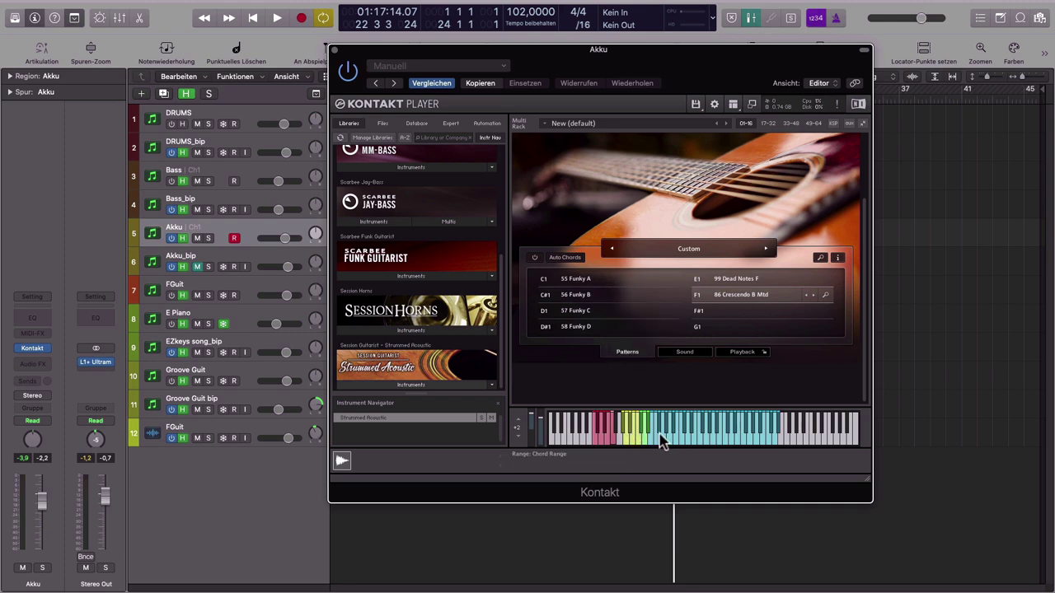
pyautogui.click(752, 433)
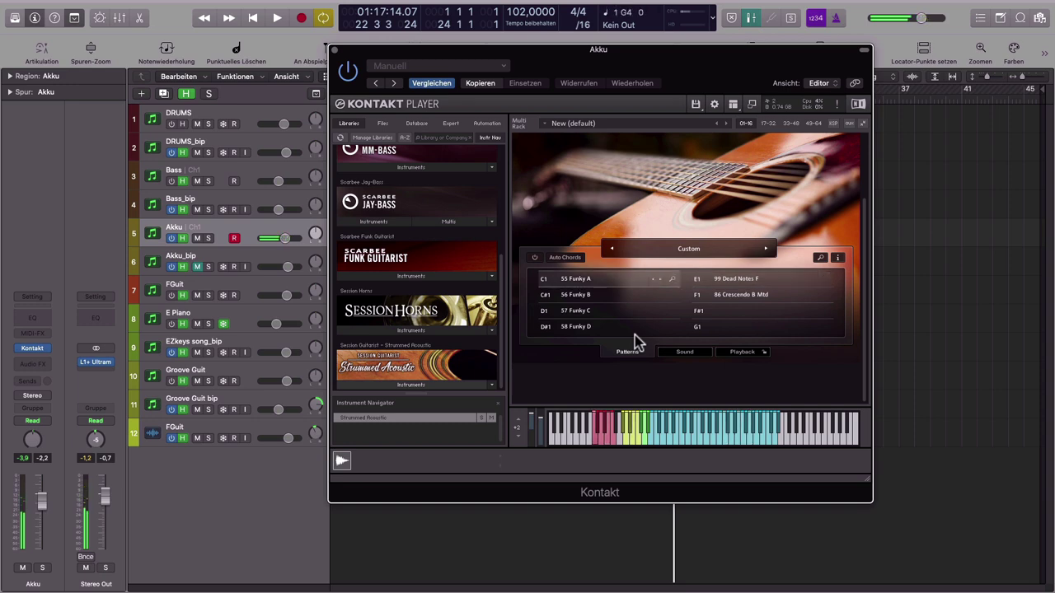
pyautogui.click(647, 440)
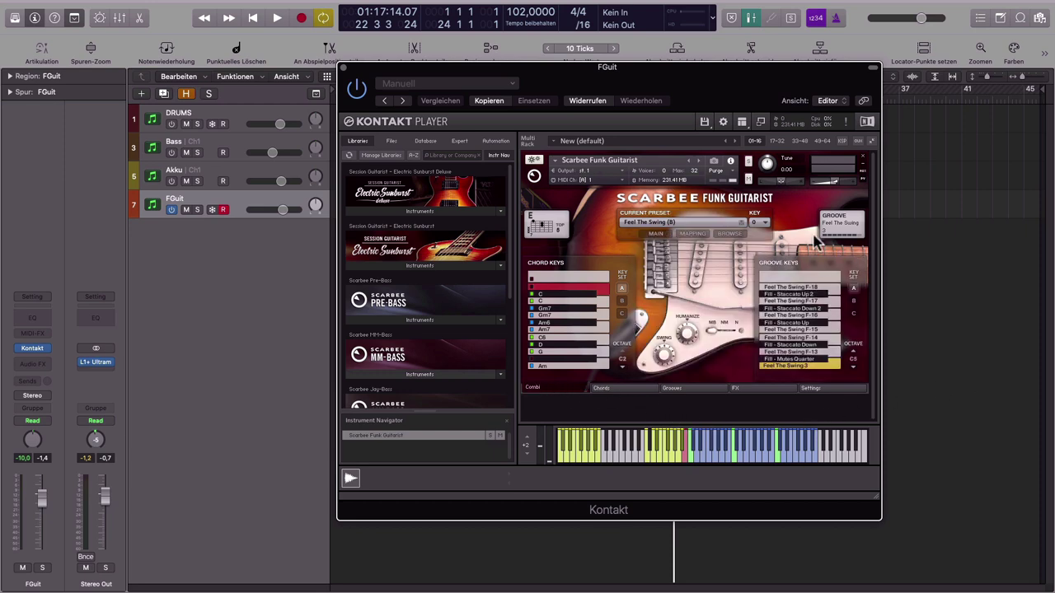
# Look through the factory presets of Scarbee Funk Guitarist and close the list without loading one
pyautogui.click(728, 233)
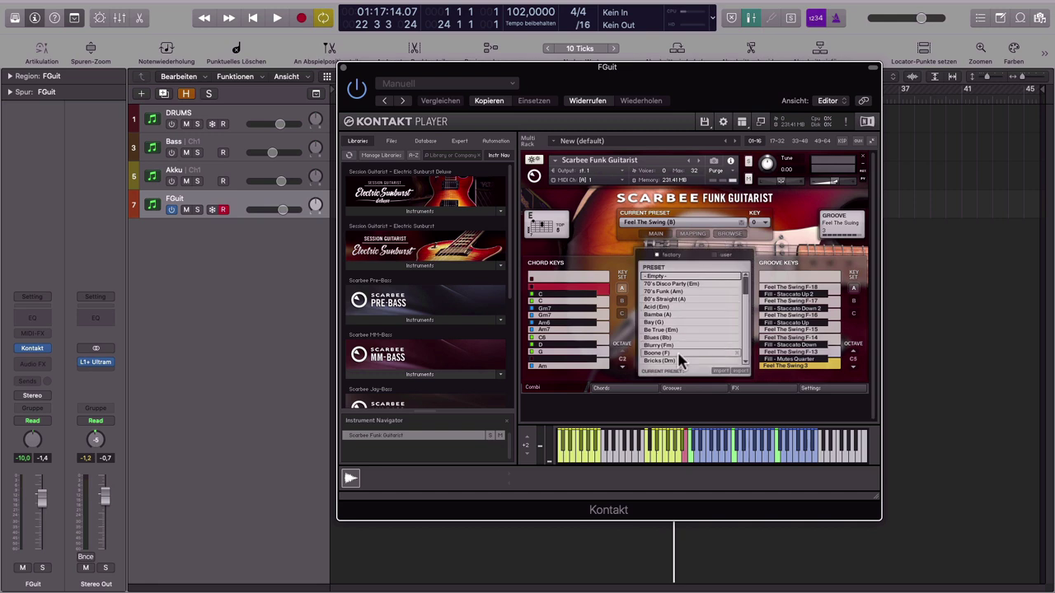
pyautogui.moveTo(746, 289); pyautogui.dragTo(746, 322)
pyautogui.scroll(5, 746, 322)
pyautogui.click(707, 247)
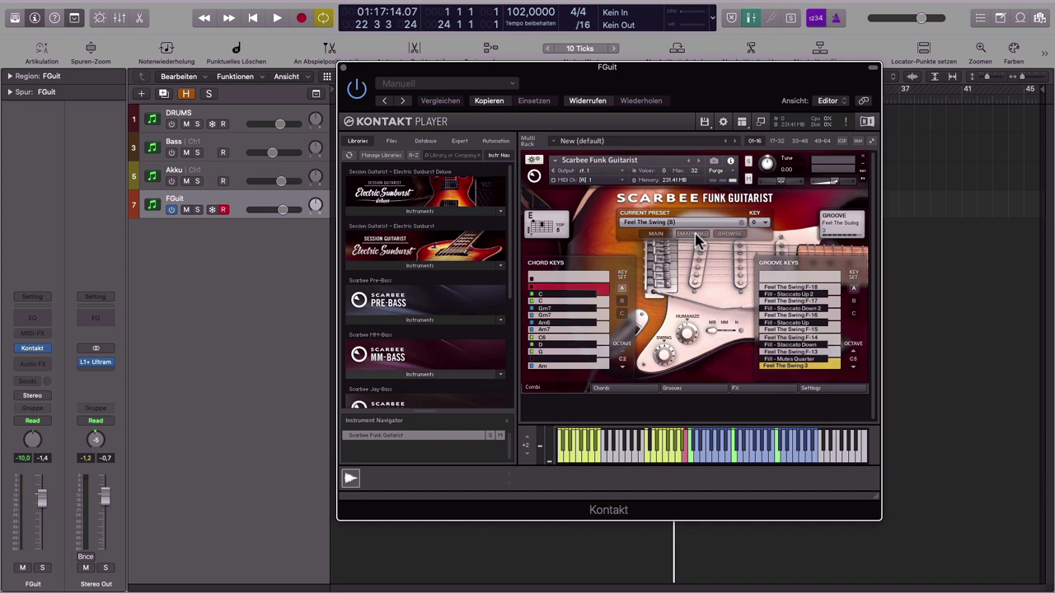
# Show the chord mapping of Scarbee Funk Guitarist and audition its C, Gm7 and Am6 chord keys
pyautogui.click(639, 394)
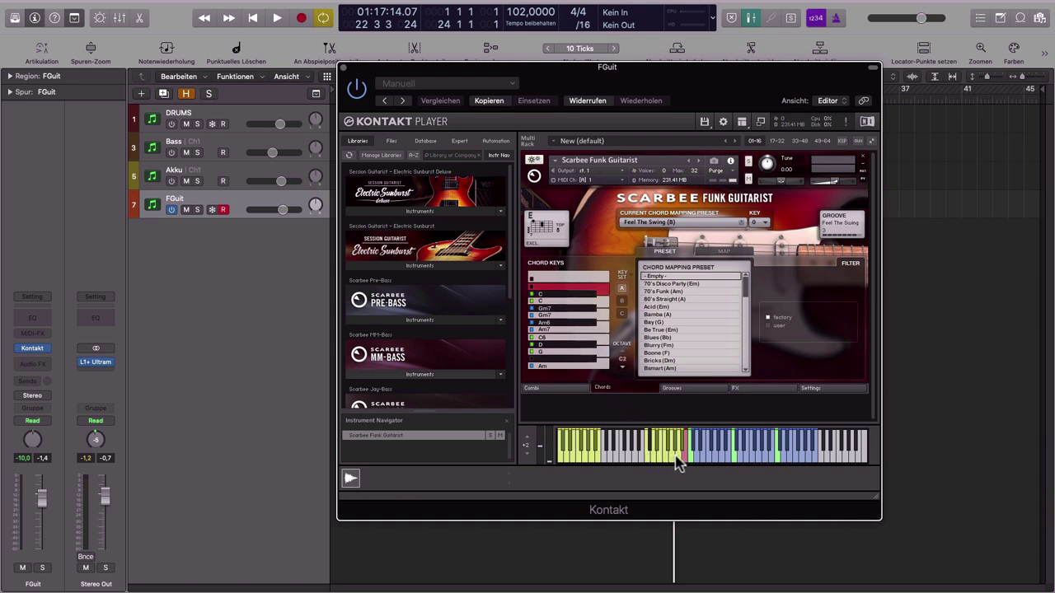
pyautogui.click(595, 301)
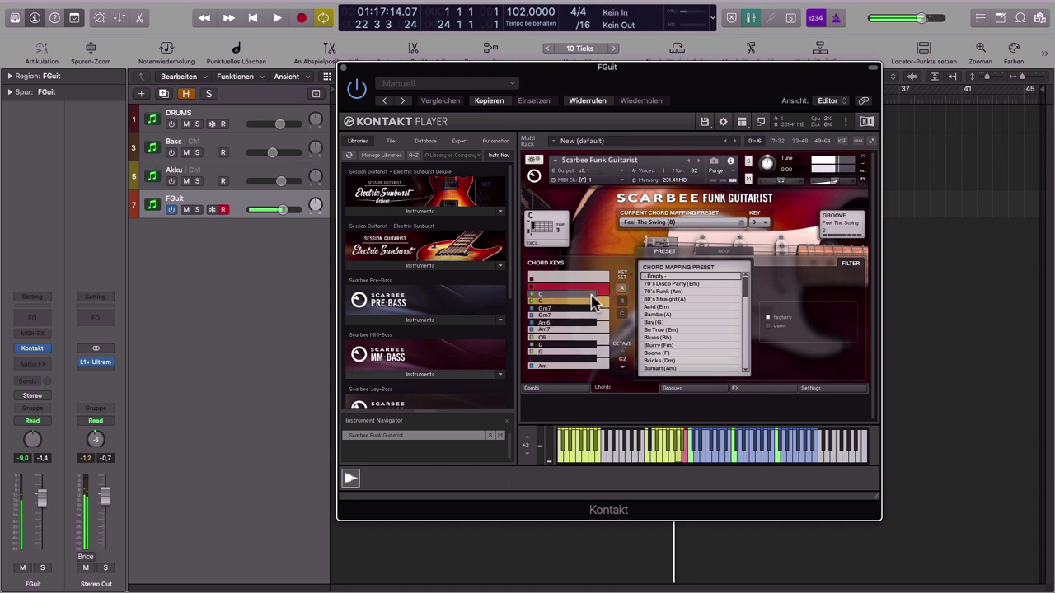
pyautogui.press('g')
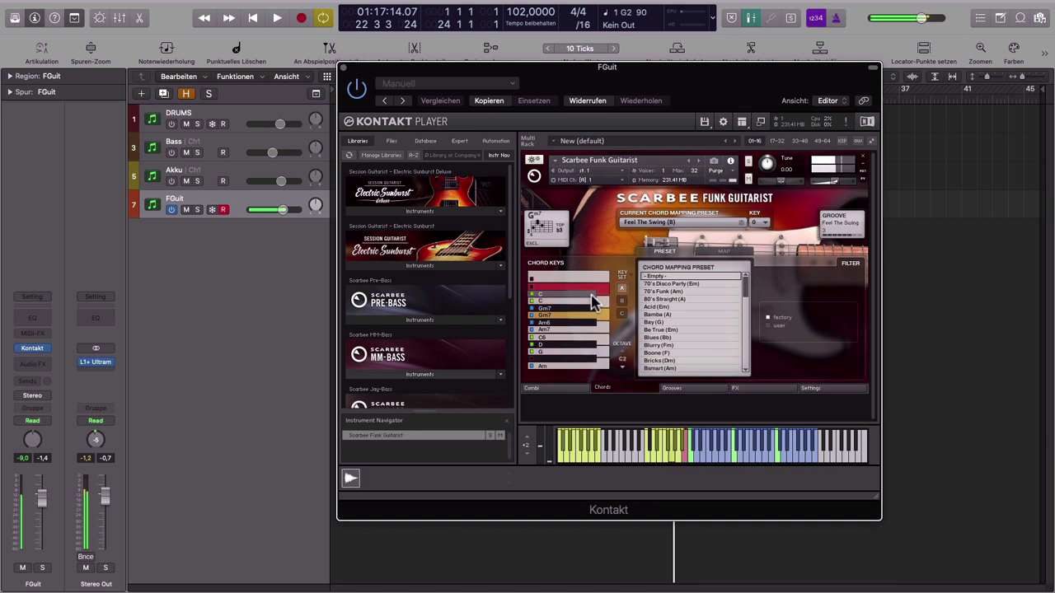
pyautogui.press('y')
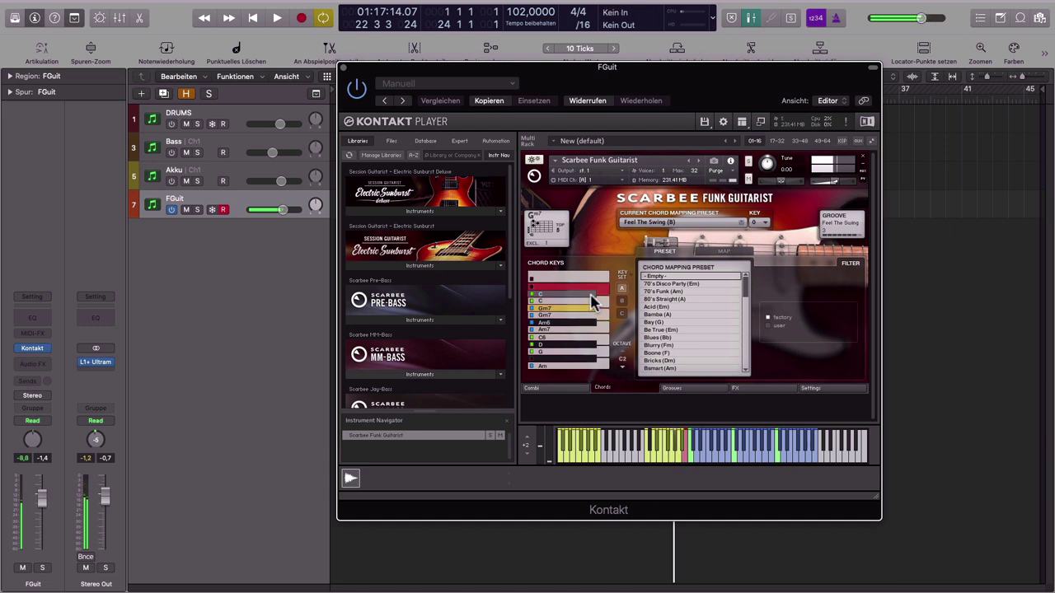
pyautogui.press('h')
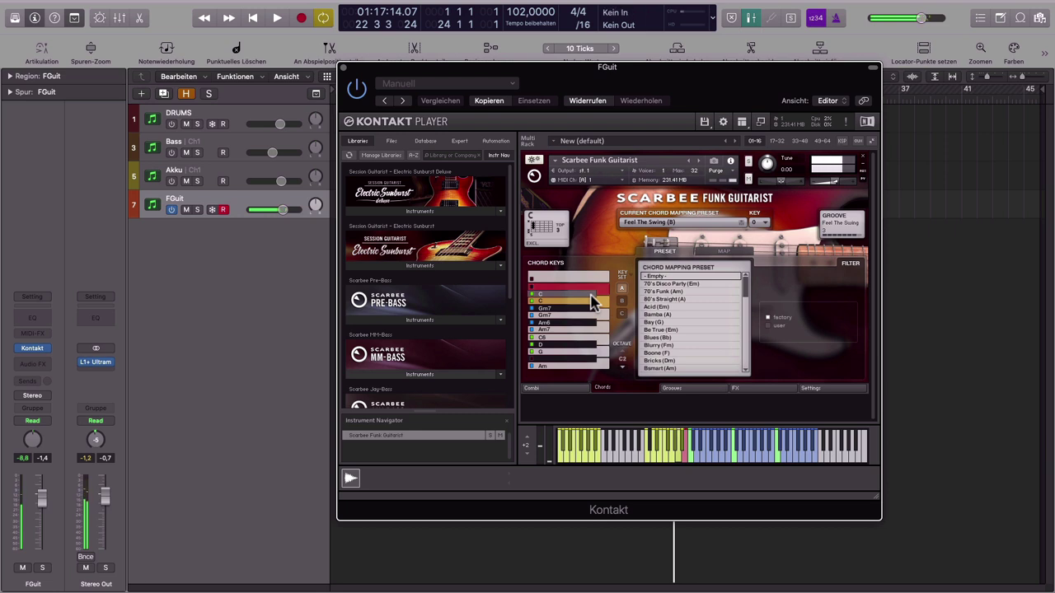
pyautogui.press('t')
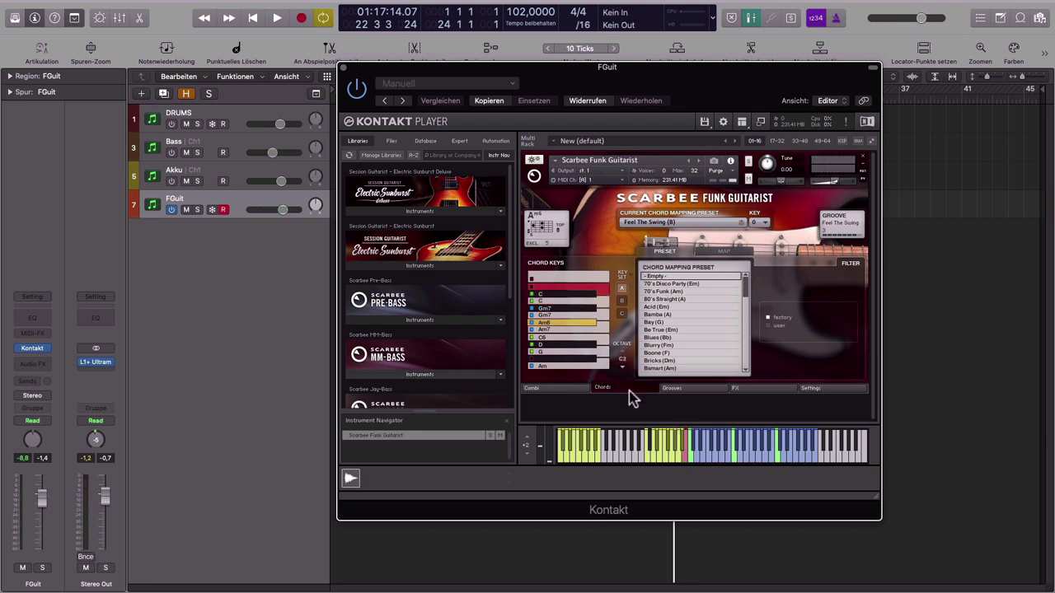
# Filter the Funk Guitarist chord map to key E and type major, and audition several of the E voicings
pyautogui.click(725, 252)
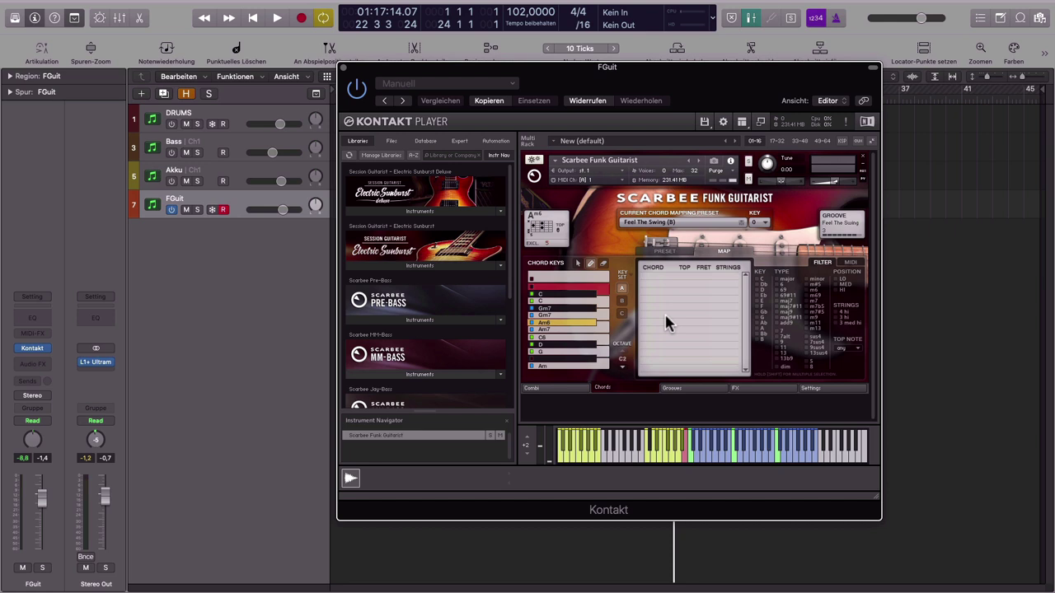
pyautogui.click(759, 305)
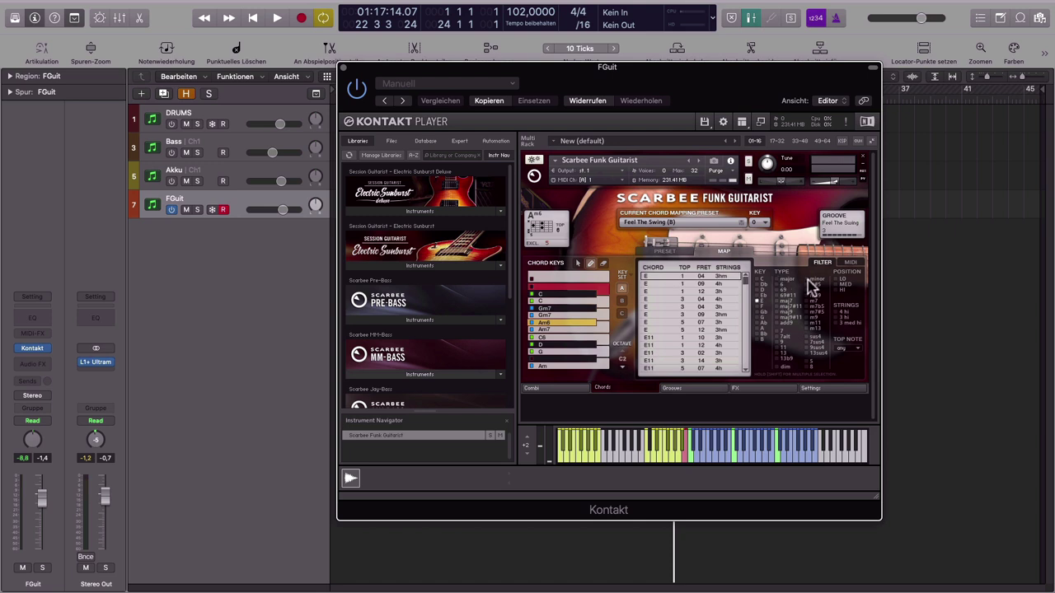
pyautogui.click(782, 281)
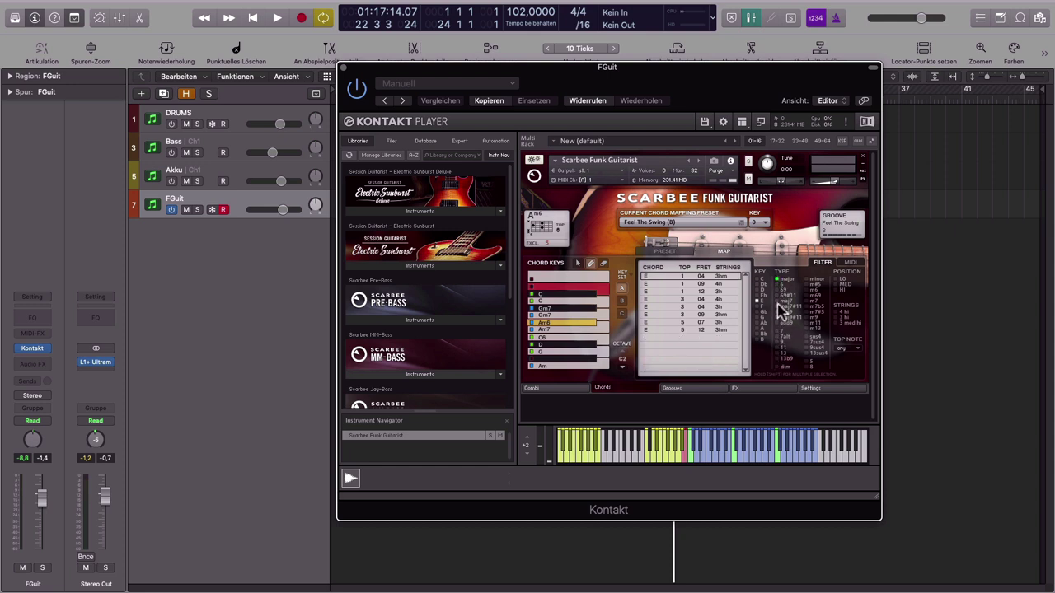
pyautogui.click(663, 292)
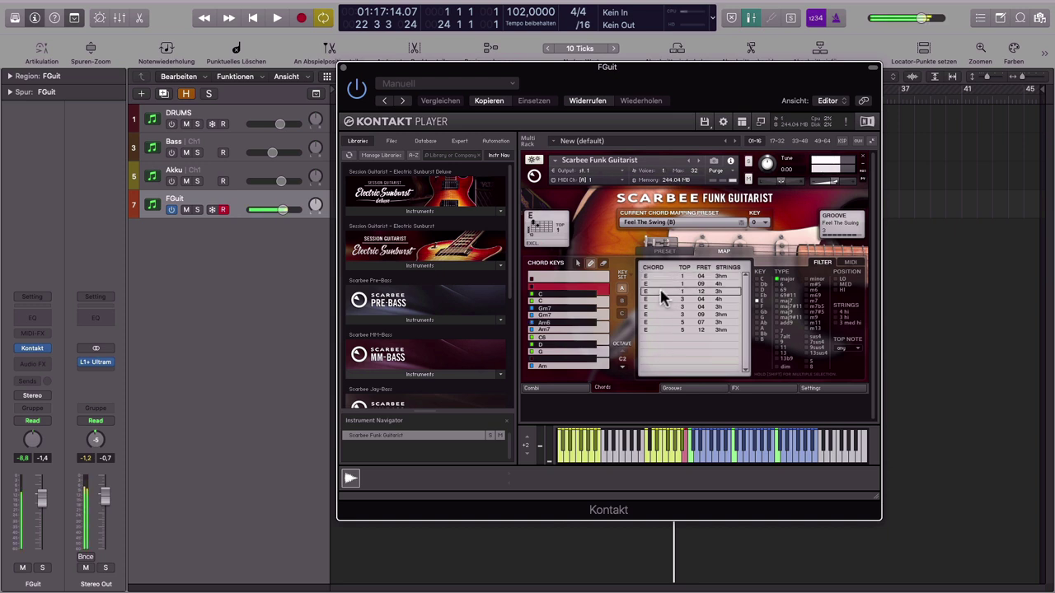
pyautogui.click(659, 307)
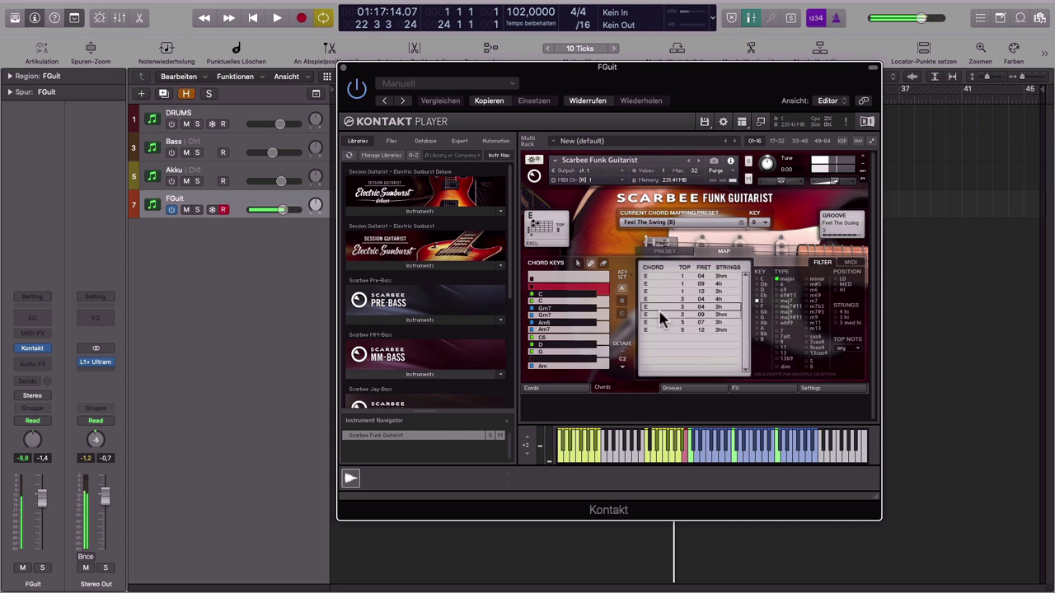
pyautogui.click(658, 319)
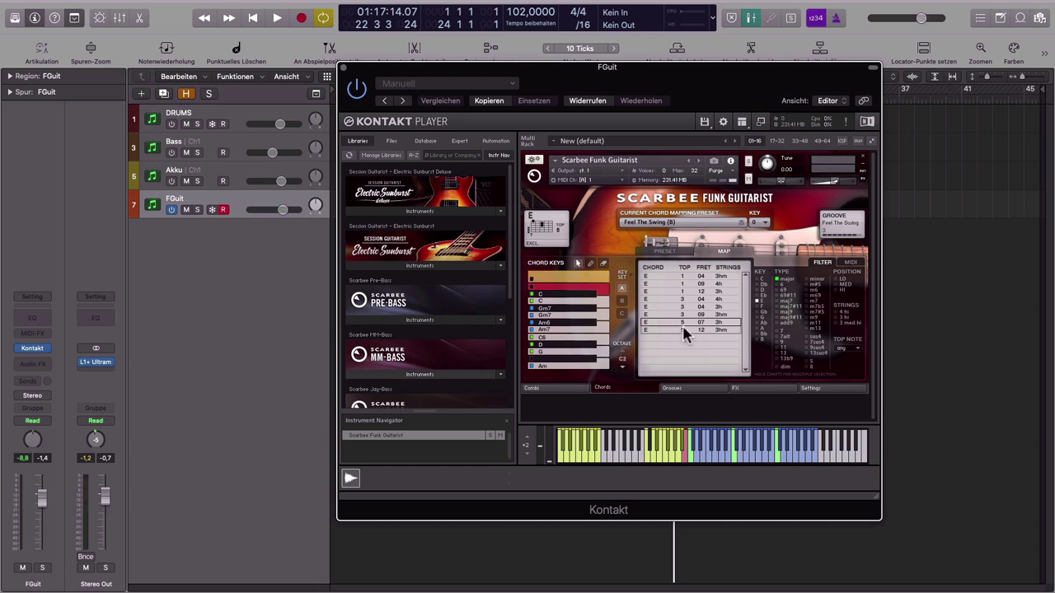
# Shift the chord keys to octave C1, try assigning the selected E voicing to an empty key, and erase it
pyautogui.click(621, 368)
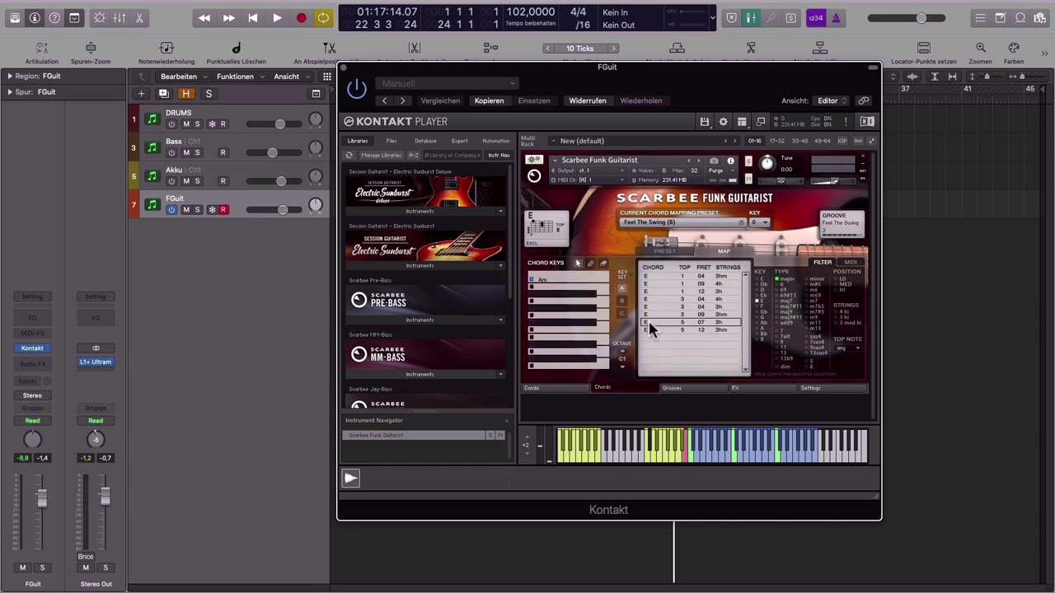
pyautogui.click(590, 263)
pyautogui.click(604, 331)
pyautogui.click(603, 264)
pyautogui.click(604, 333)
pyautogui.click(570, 389)
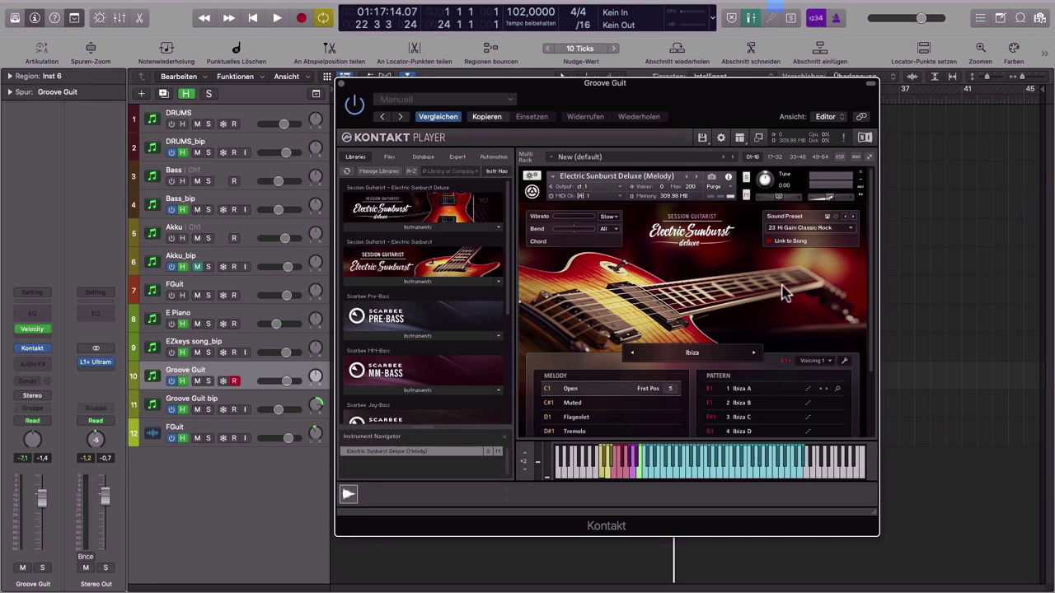
# Set the sound preset of the Electric Sunburst Deluxe guitar to 2 Clean RnB
pyautogui.scroll(-3, 783, 293)
pyautogui.scroll(3, 783, 297)
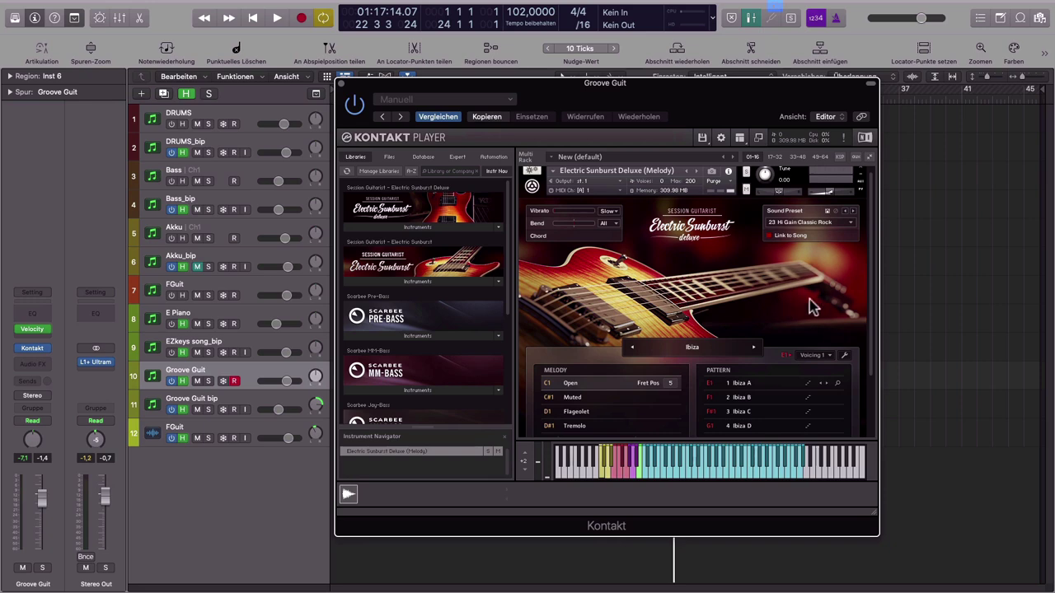
pyautogui.scroll(-2, 812, 307)
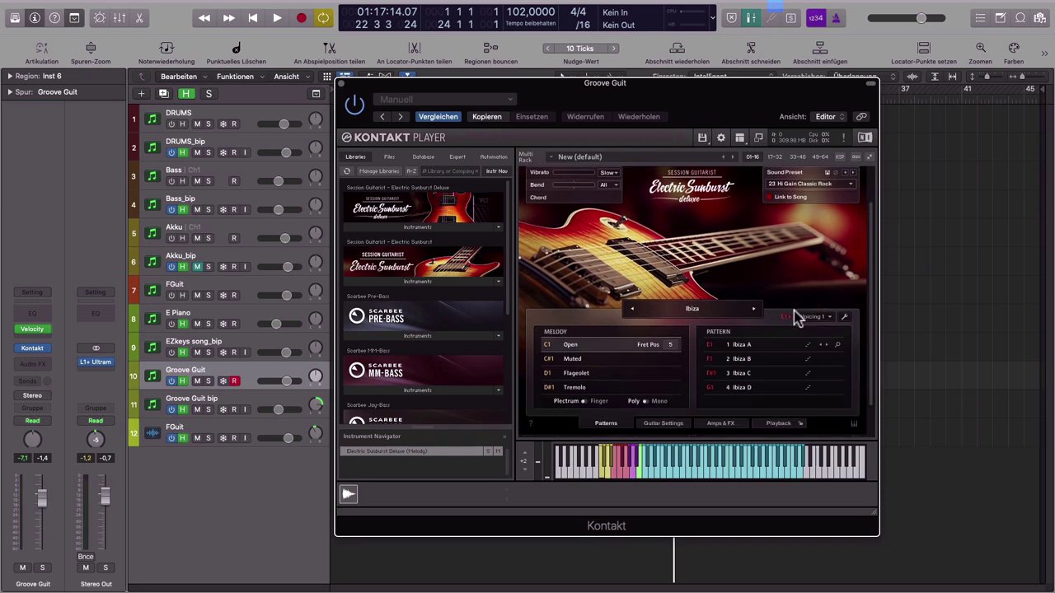
pyautogui.scroll(2, 782, 297)
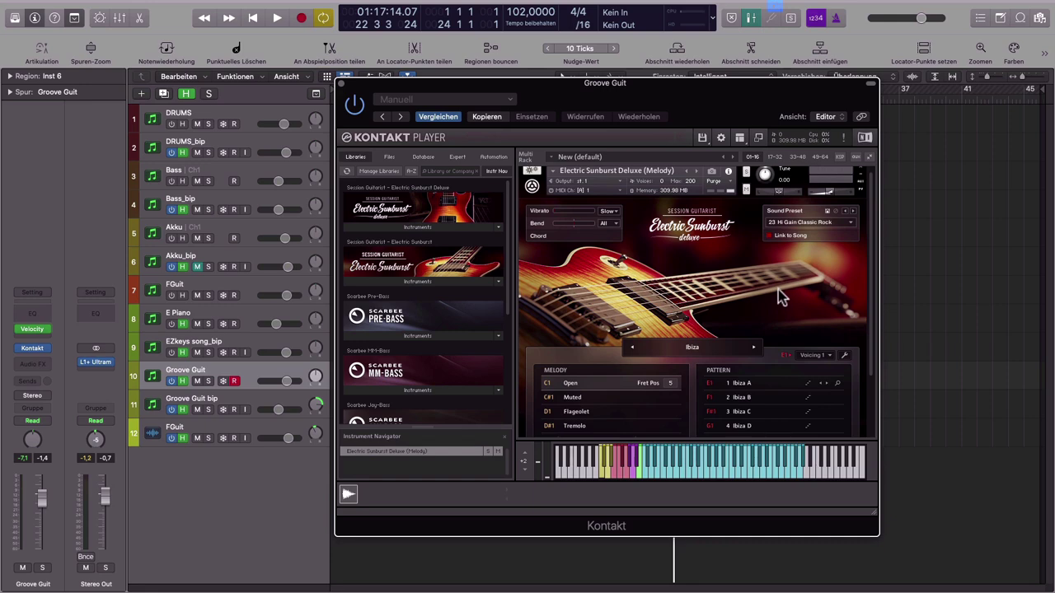
pyautogui.scroll(-1, 782, 297)
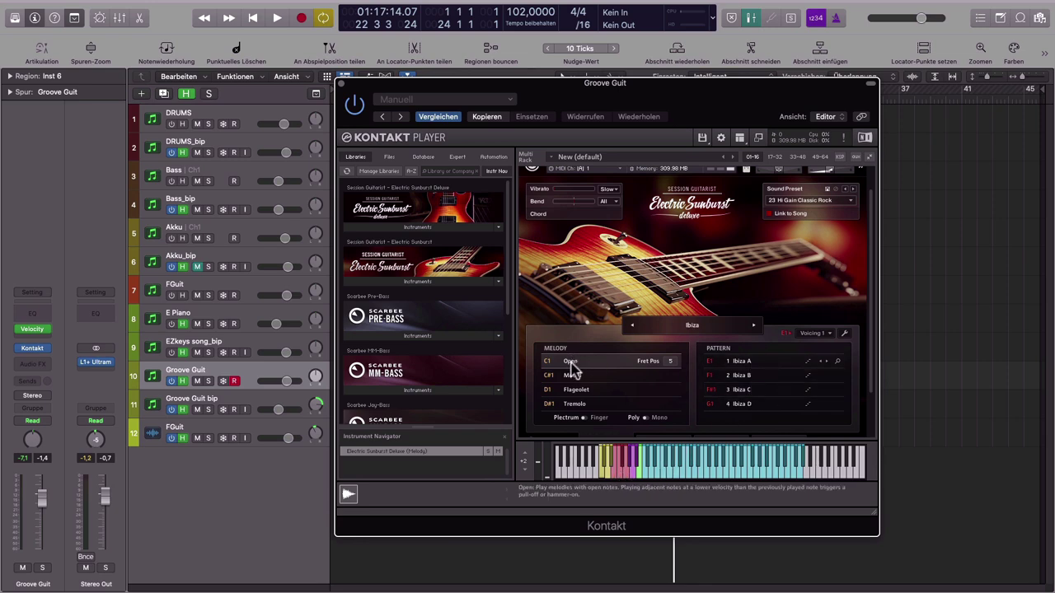
pyautogui.click(850, 201)
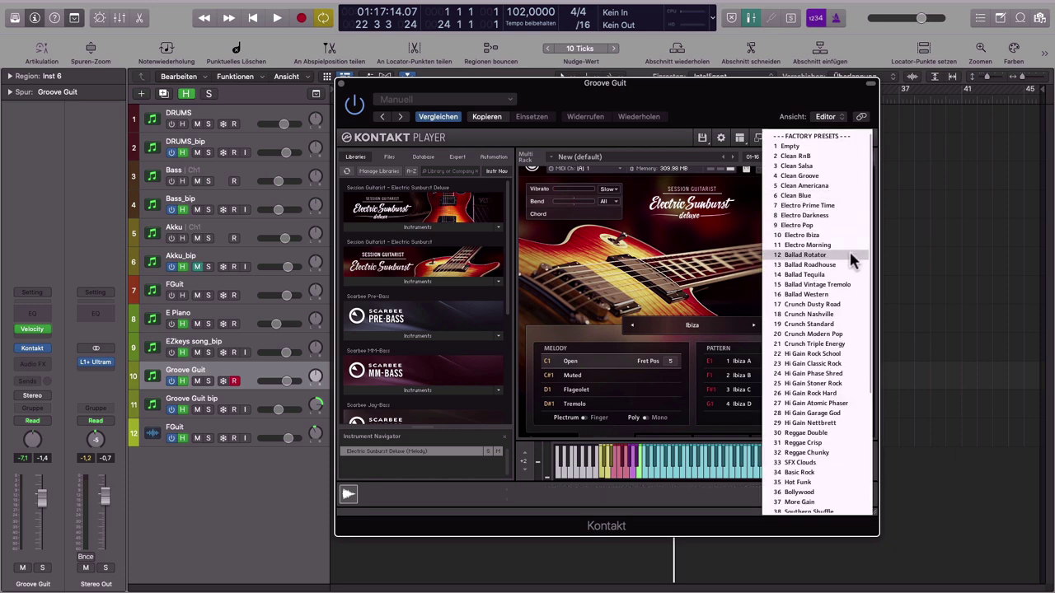
pyautogui.click(828, 156)
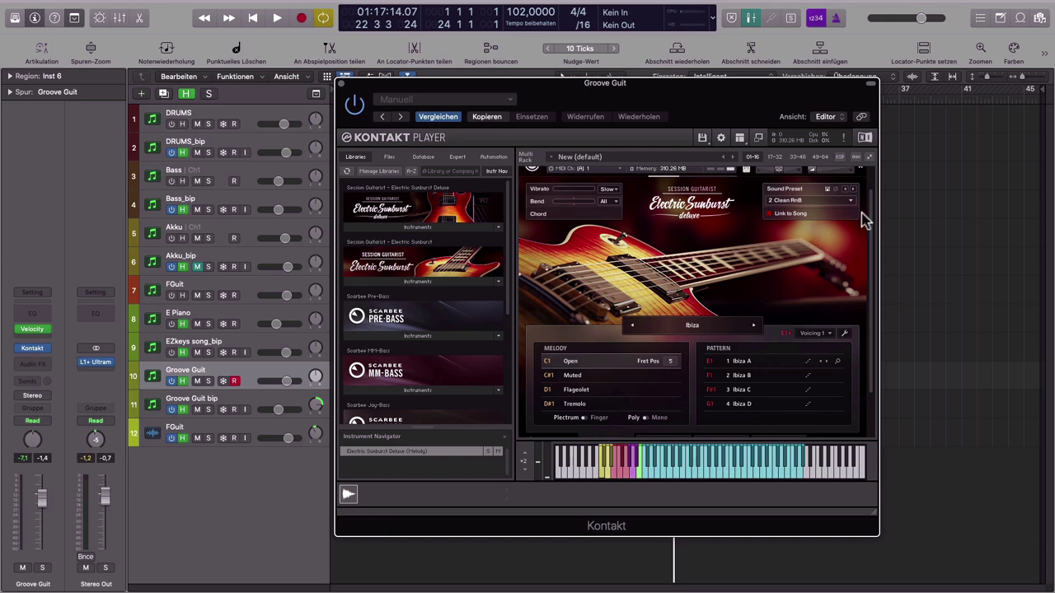